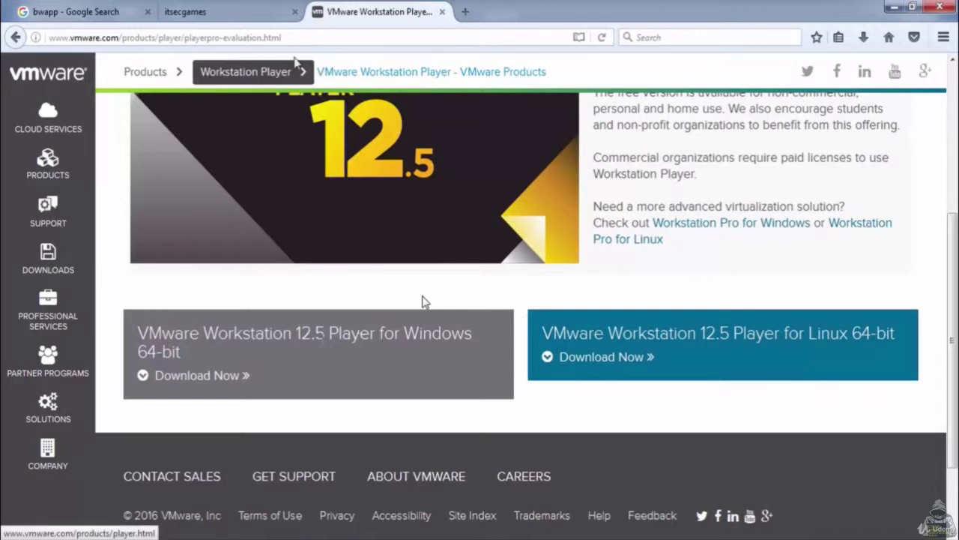
Examine the VMware Workstation Player 12.5 evaluation page, including its web address and the Windows and Linux downloads.
left_click_drag(278, 36, 42, 37)
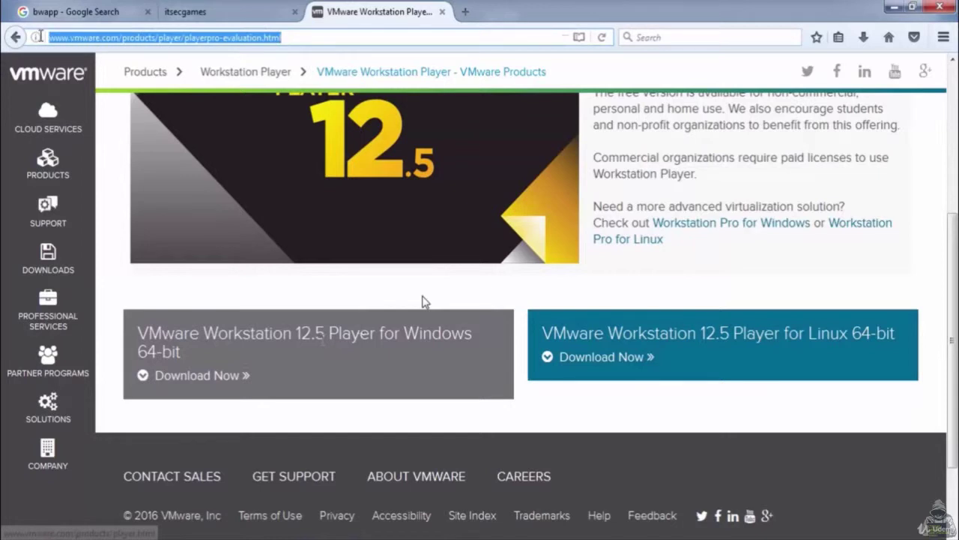
left_click(114, 303)
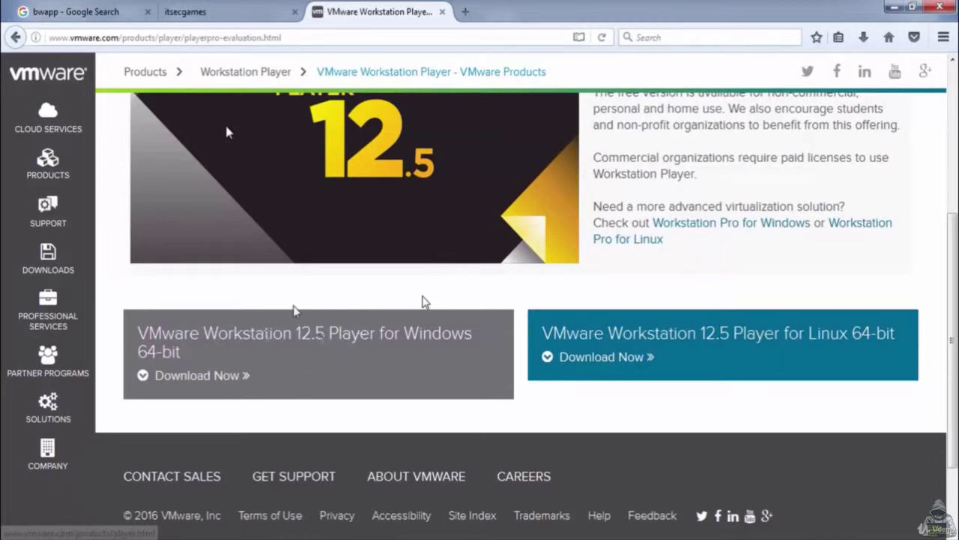
scroll(187, 270, "up", 5)
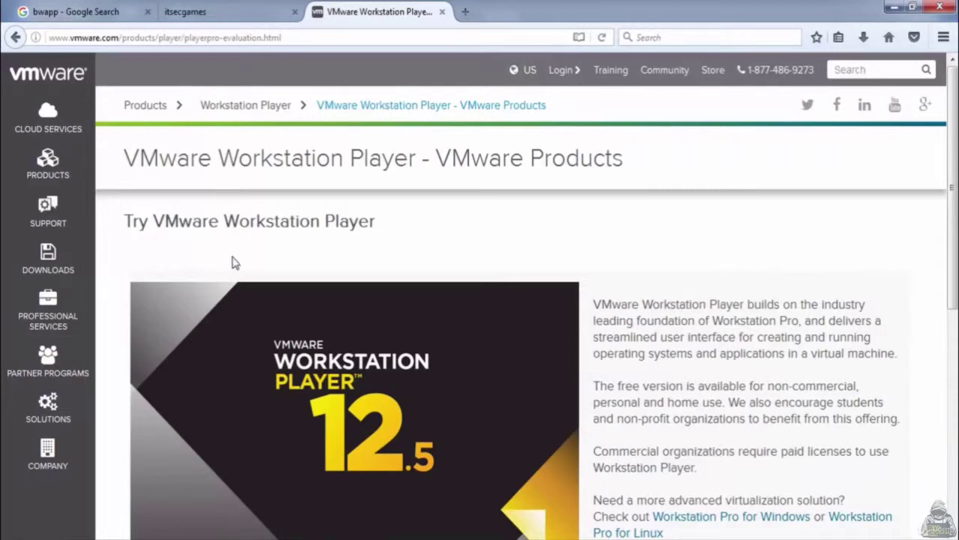
Switch to the Google results for "bwapp" and review the search term and the listed bWAPP pages.
key("ctrl+Tab")
left_click(175, 77)
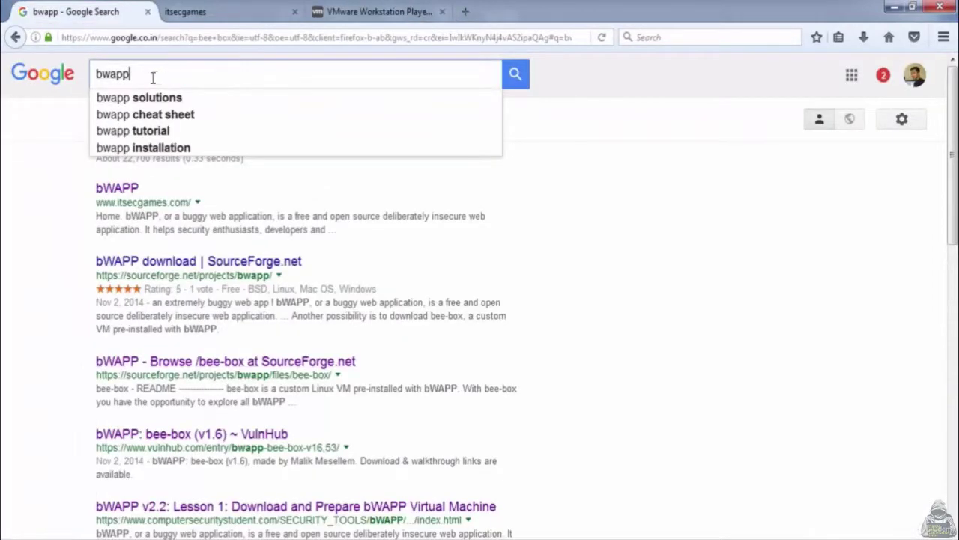
key("shift+Left")
key("shift+Left")
key("shift+Left")
key("shift+Left")
key("shift+Left")
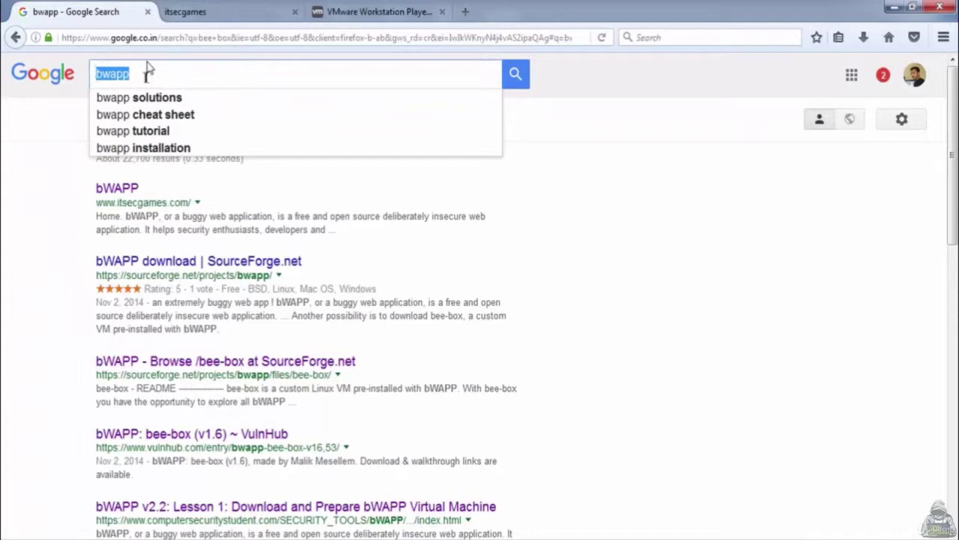
left_click(37, 154)
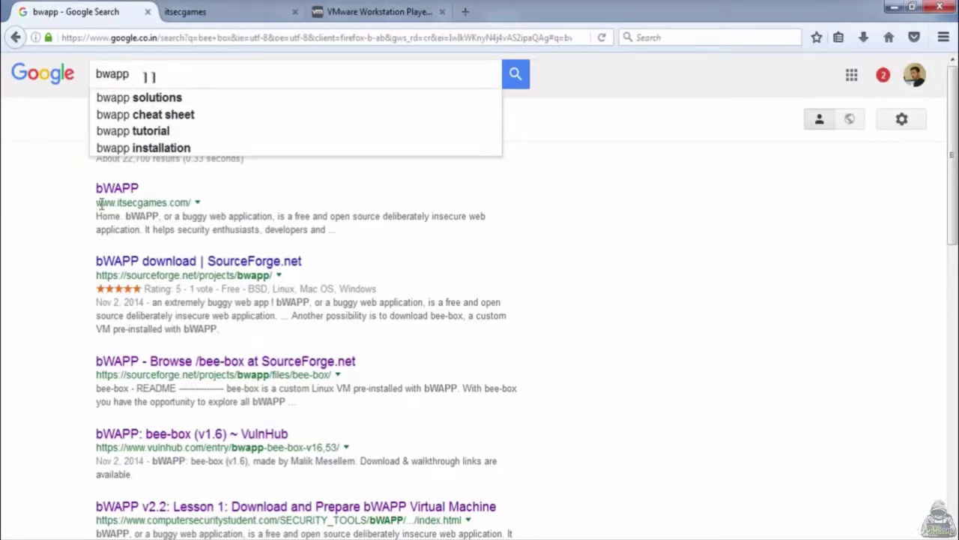
Review the home page of the itsecgames site and open its Download page.
left_click(234, 9)
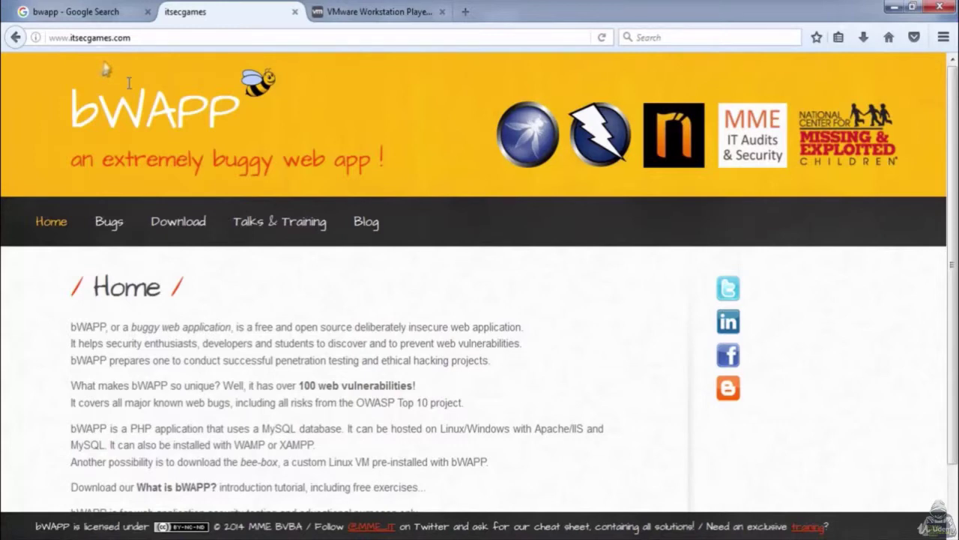
scroll(129, 82, "down", 3)
scroll(114, 101, "up", 3)
left_click(178, 221)
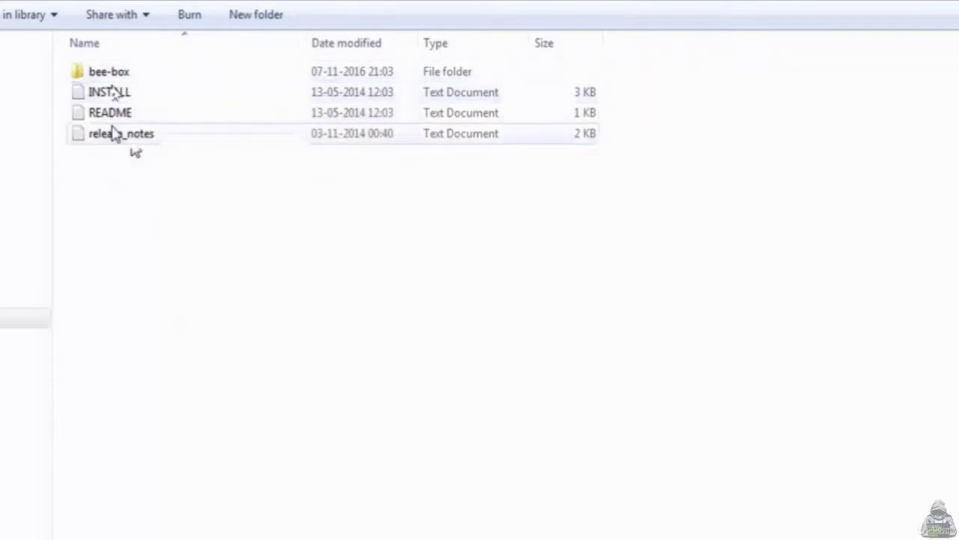
Open the extracted bee-box folder in the file explorer and launch the bee-box virtual machine configuration file in VMware Player.
mouse_move(116, 77)
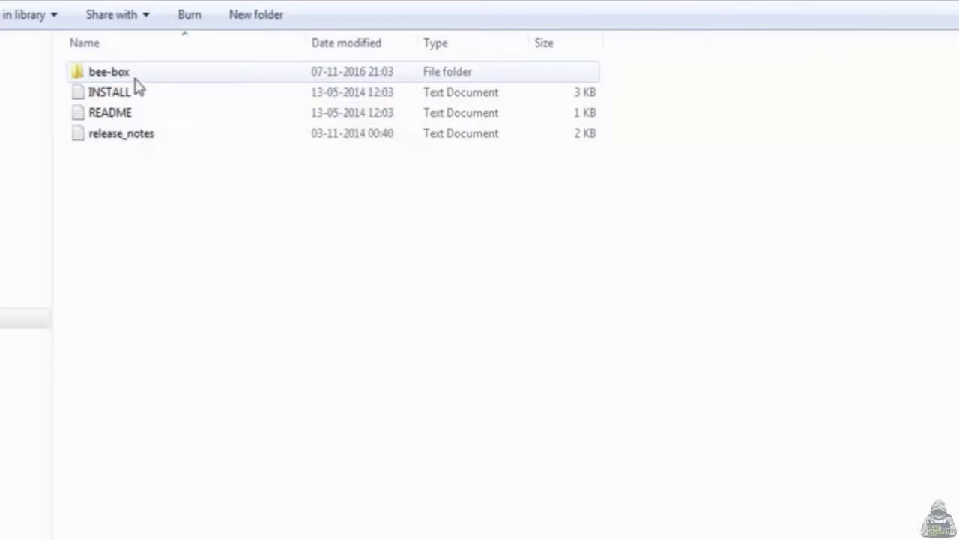
double_click(136, 78)
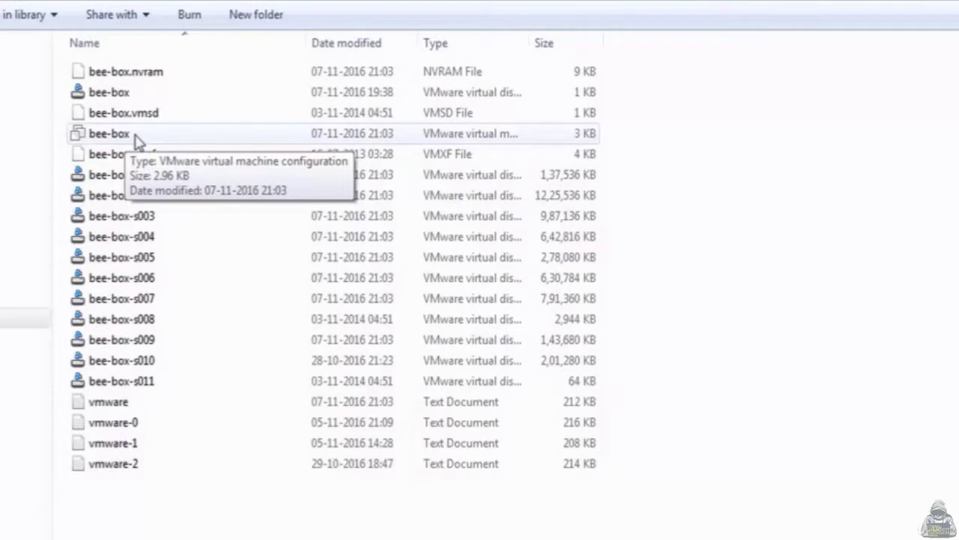
double_click(138, 141)
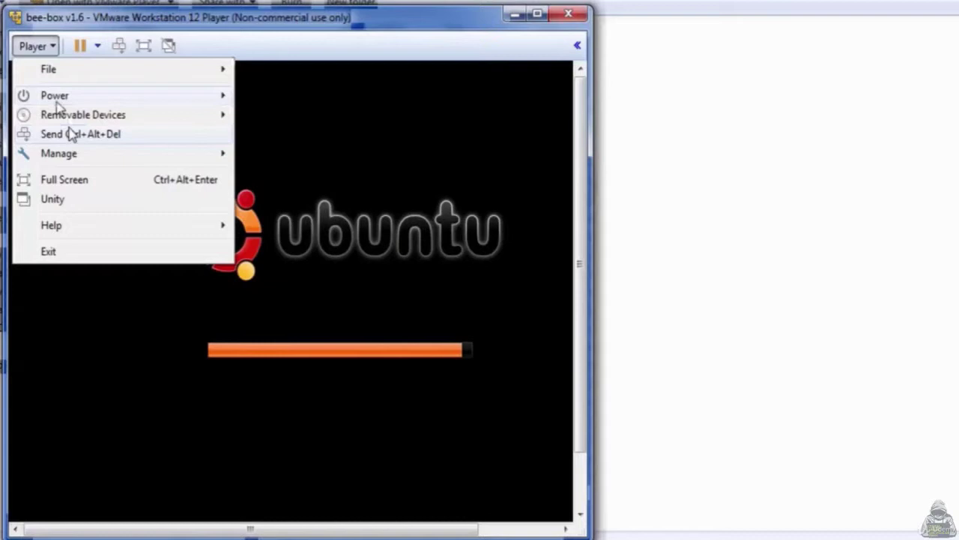
Check the bee-box virtual machine's network adapter settings and accept them with NAT as the network connection.
mouse_move(80, 155)
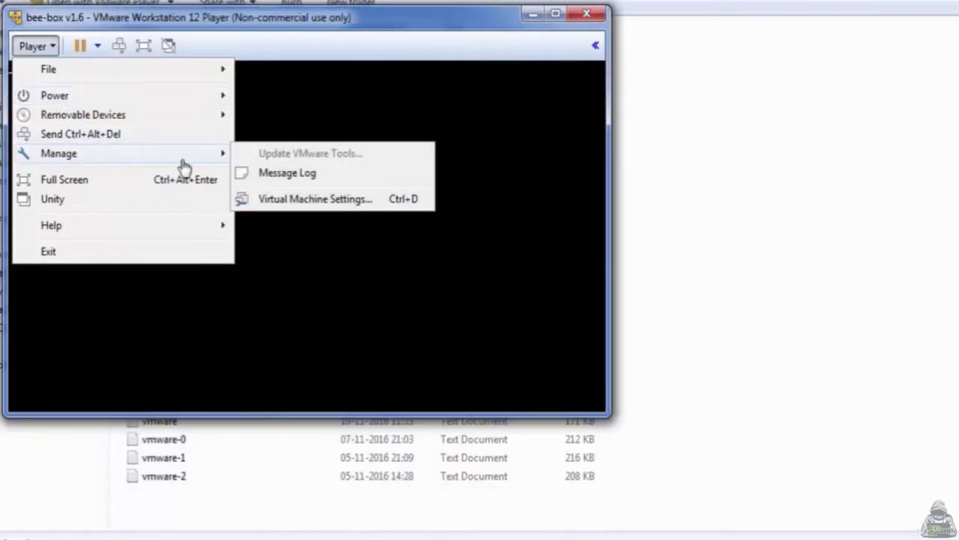
left_click(309, 199)
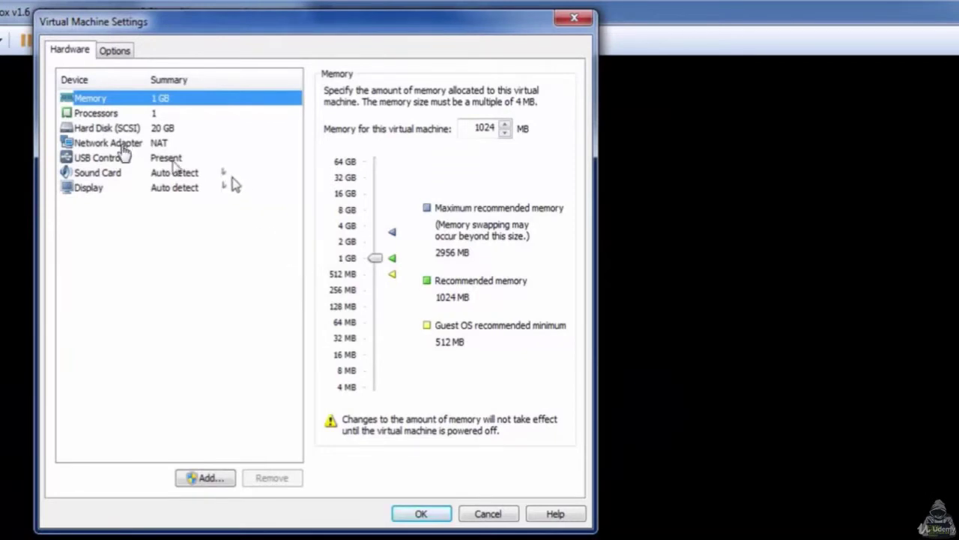
left_click(122, 147)
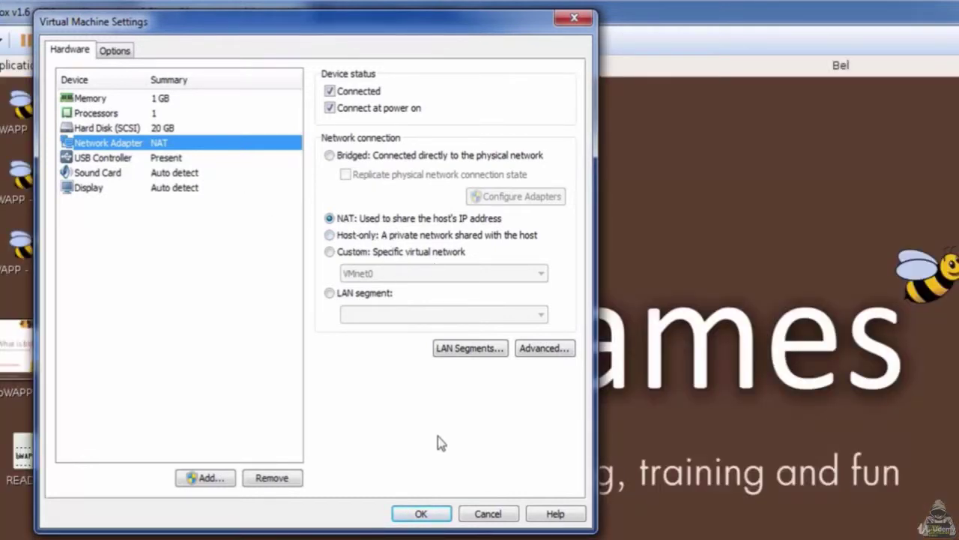
left_click(424, 514)
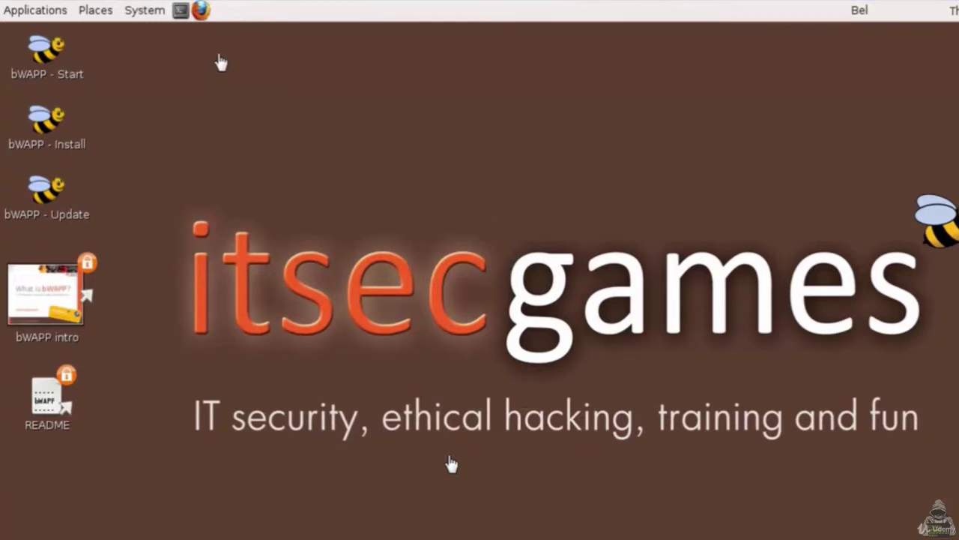
Launch Firefox inside the bee-box virtual machine and check that web pages load.
left_click(200, 10)
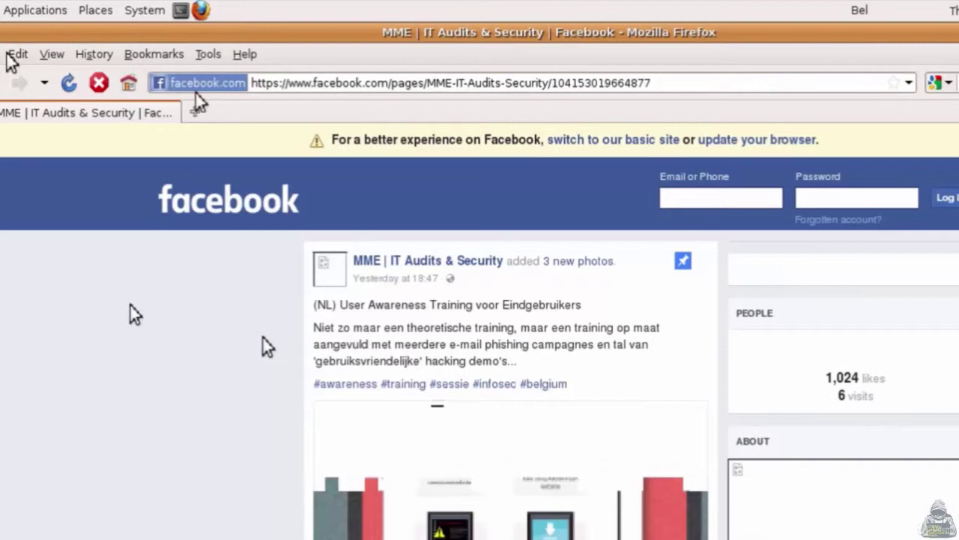
left_click(0, 54)
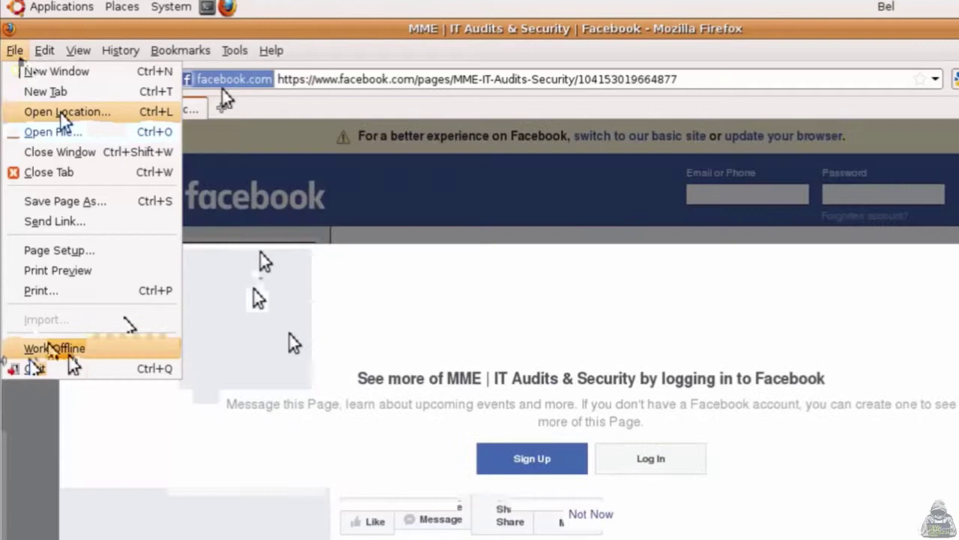
left_click(337, 202)
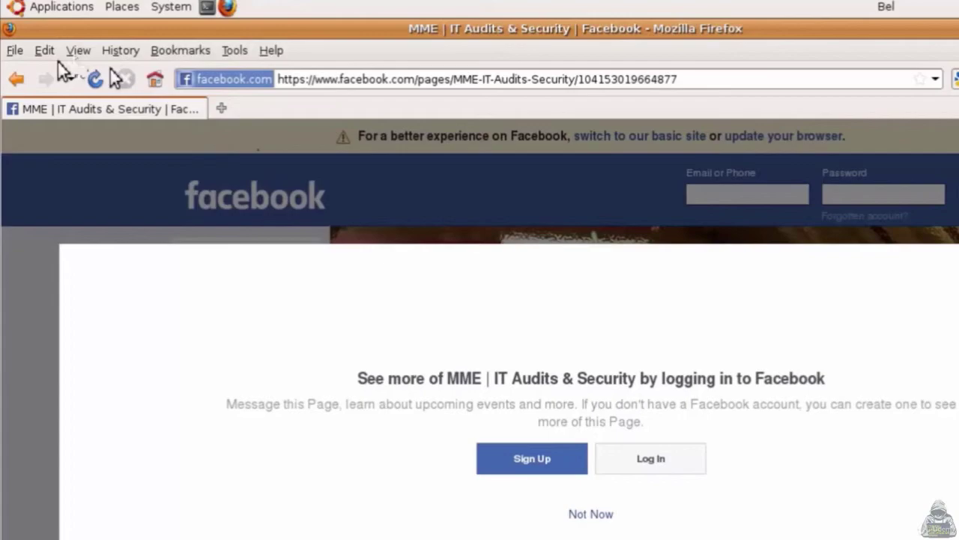
Run ifconfig in a bee-box terminal and copy the eth0 inet address 192.168.50.128.
left_click(201, 4)
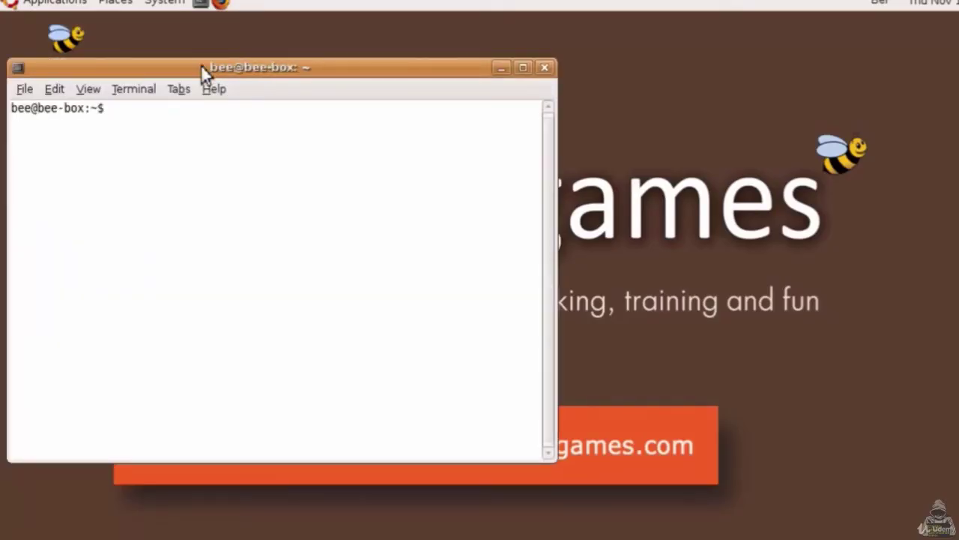
type("ifconfig")
key("Return")
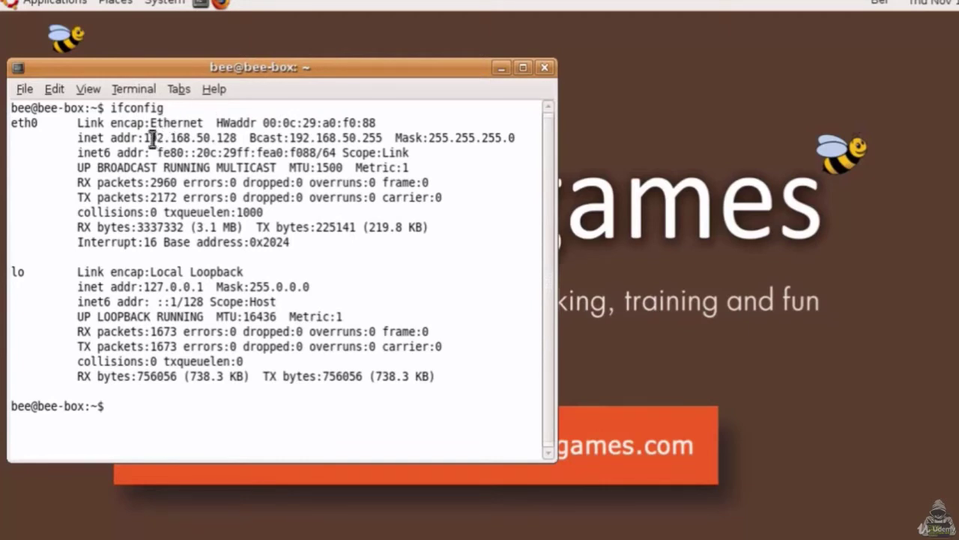
left_click_drag(144, 138, 239, 137)
right_click(214, 137)
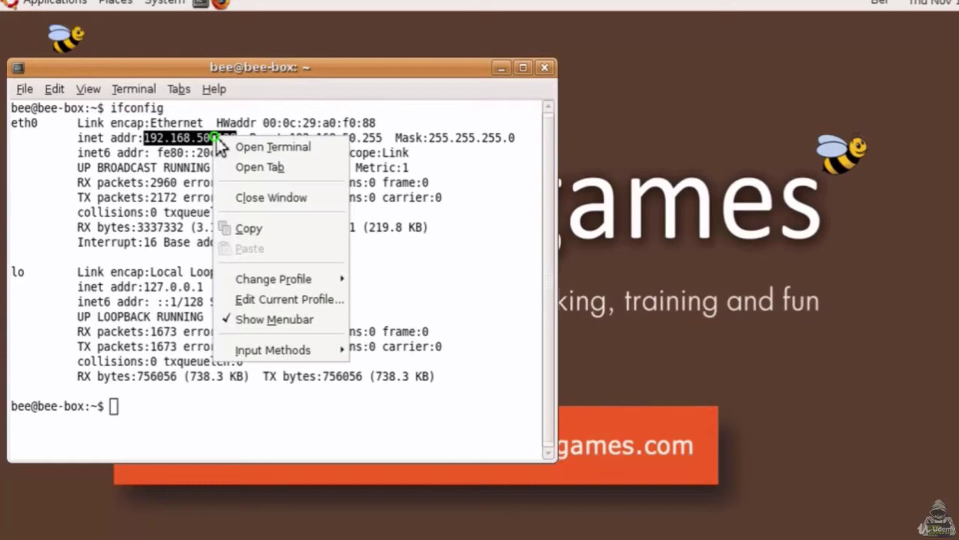
left_click(249, 228)
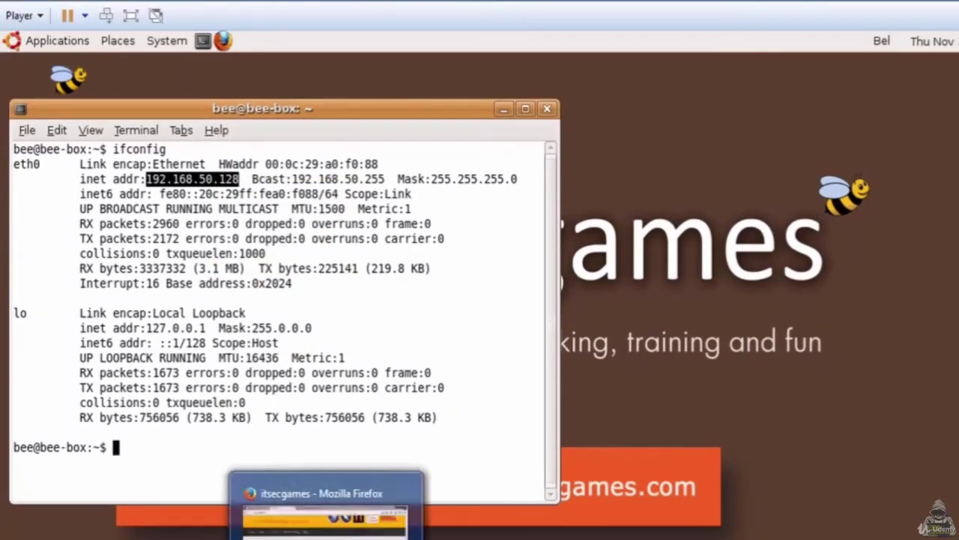
Switch to Firefox on the host and open the bWAPP login page at 192.168.50.128 in a new tab.
left_click(524, 499)
key("ctrl+t")
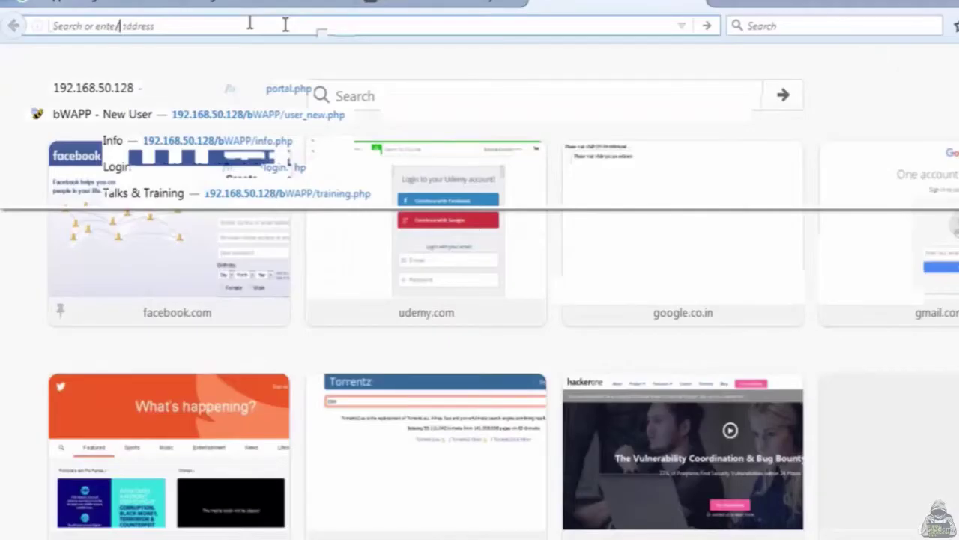
key("ctrl+v")
key("Return")
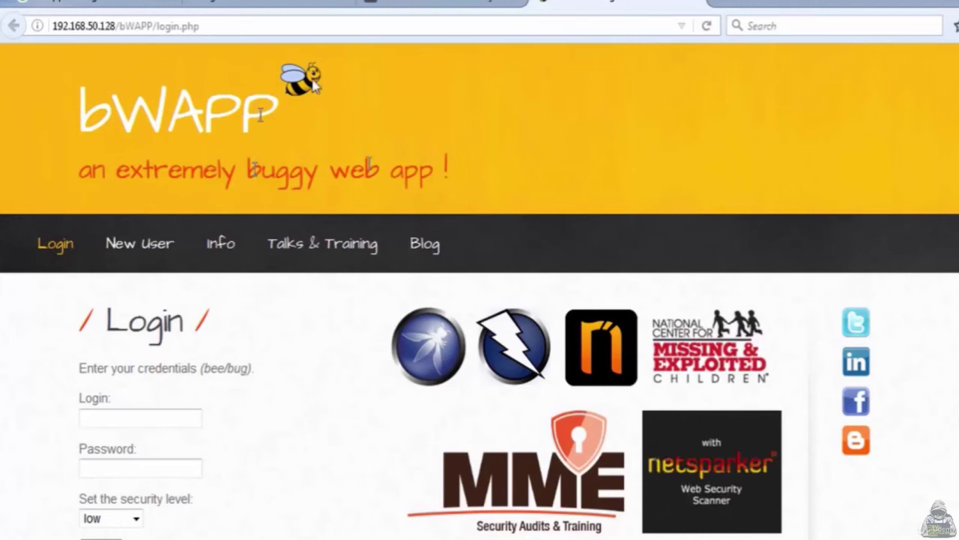
scroll(218, 203, "down", 1)
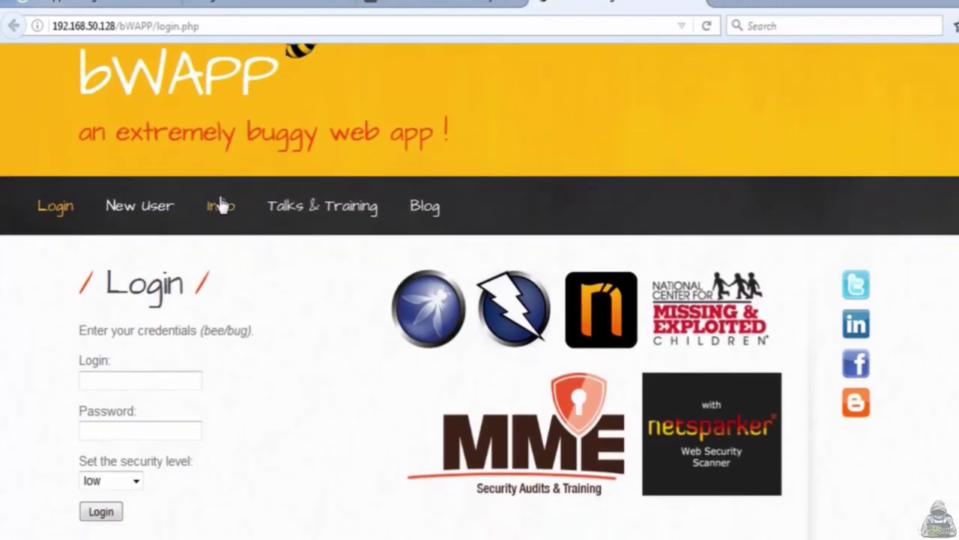